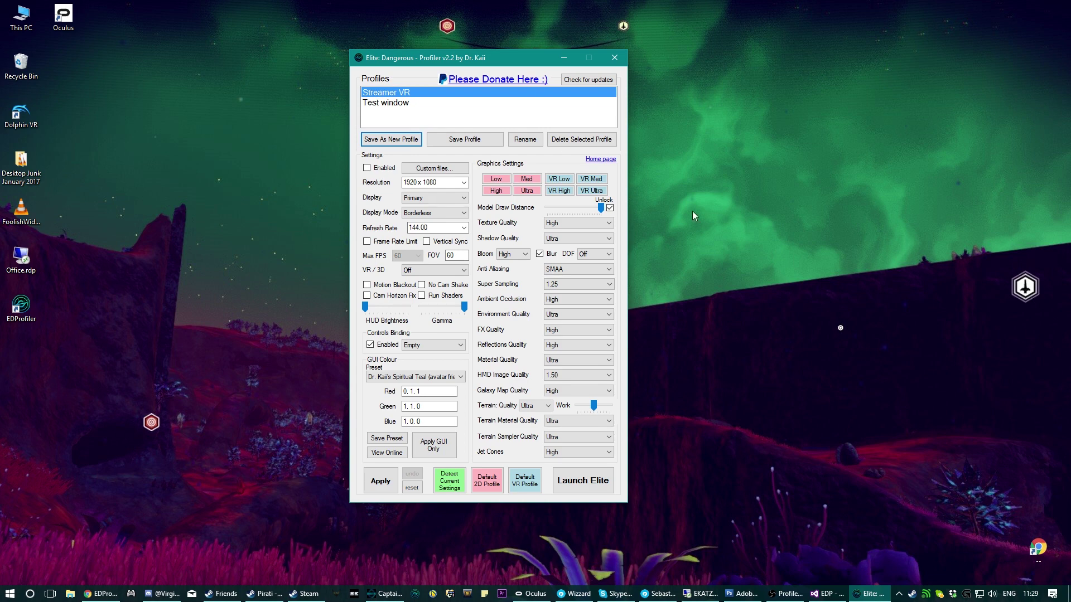
# Detect the game's current settings and view which existing profiles they can be saved to, leaving the profiles untouched
pyautogui.click(440, 485)
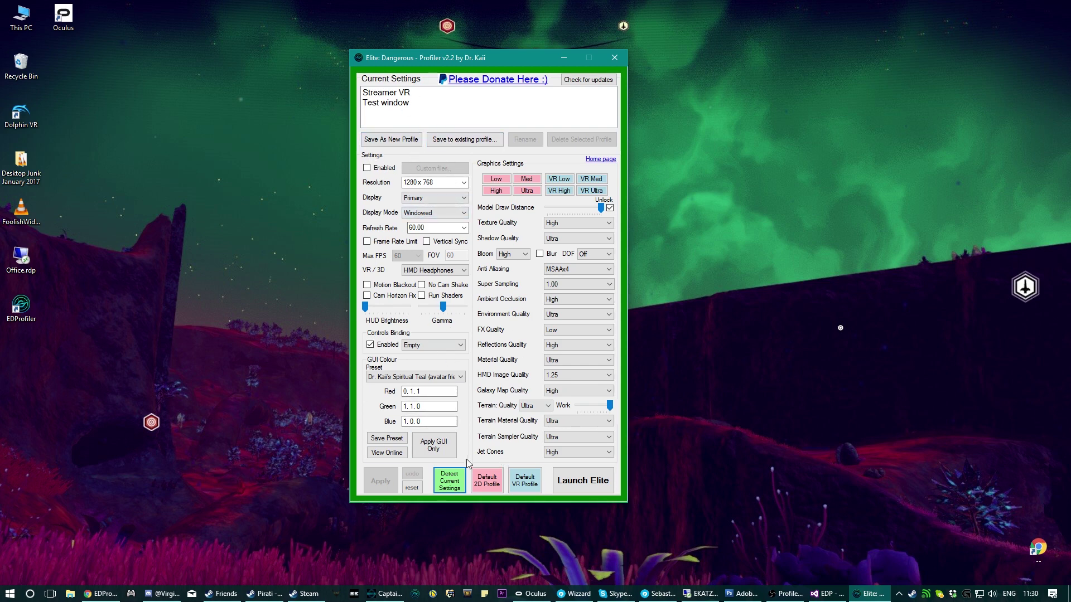
pyautogui.click(484, 143)
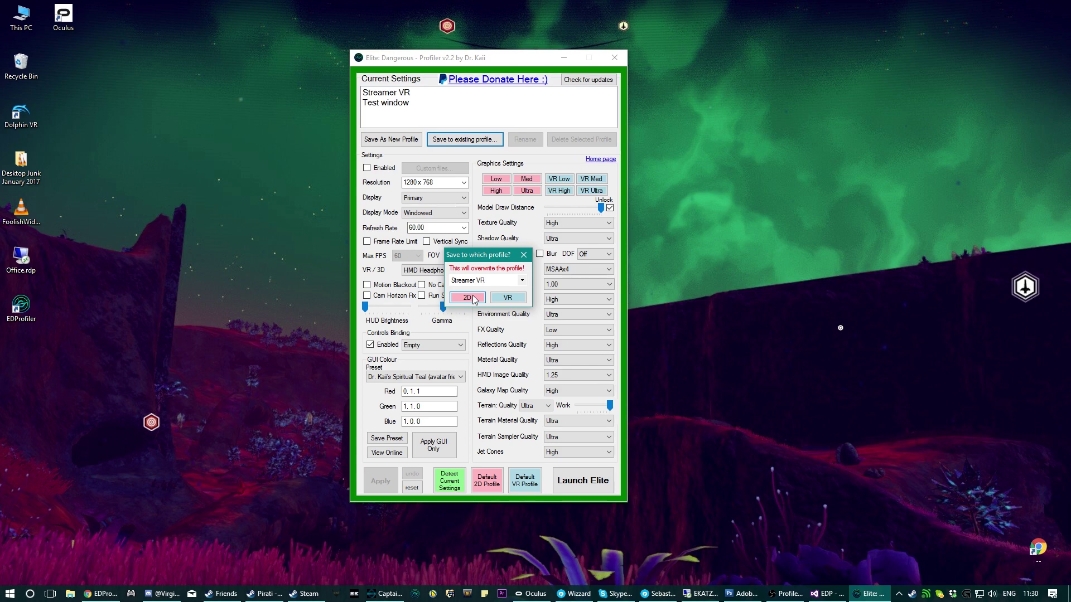
pyautogui.click(522, 280)
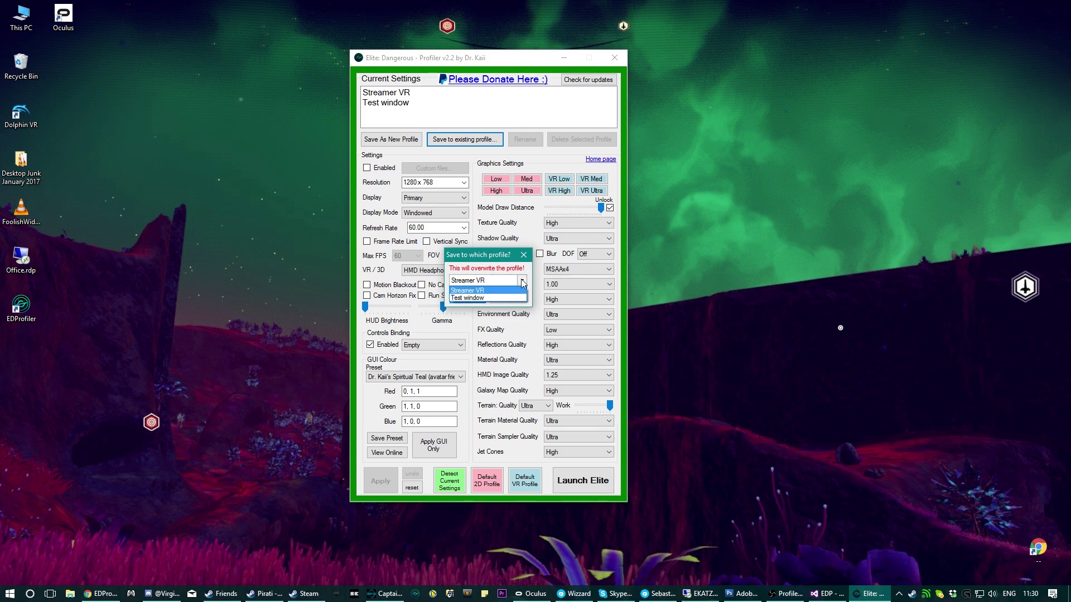
pyautogui.click(522, 280)
pyautogui.click(525, 257)
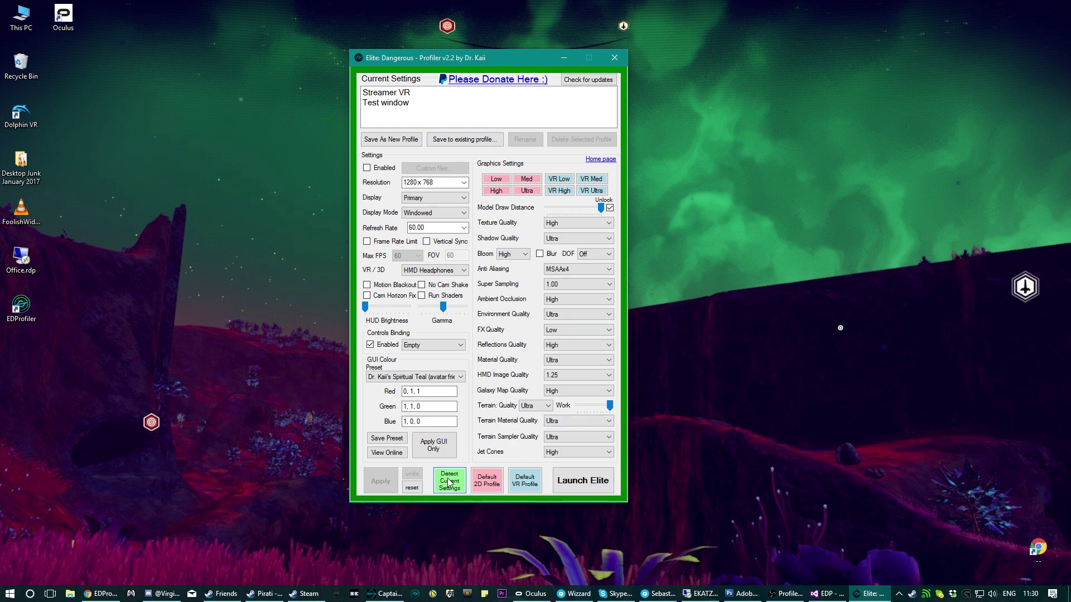
# Load the default VR profile and review its list of custom files to run on apply
pyautogui.click(523, 483)
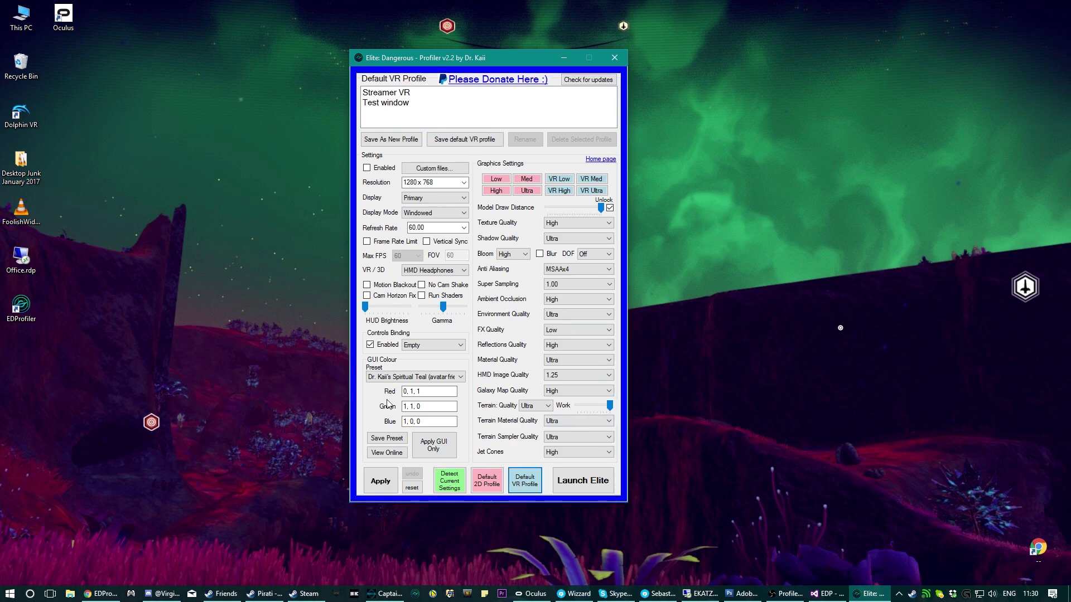
pyautogui.click(424, 168)
pyautogui.moveTo(154, 70); pyautogui.dragTo(209, 96)
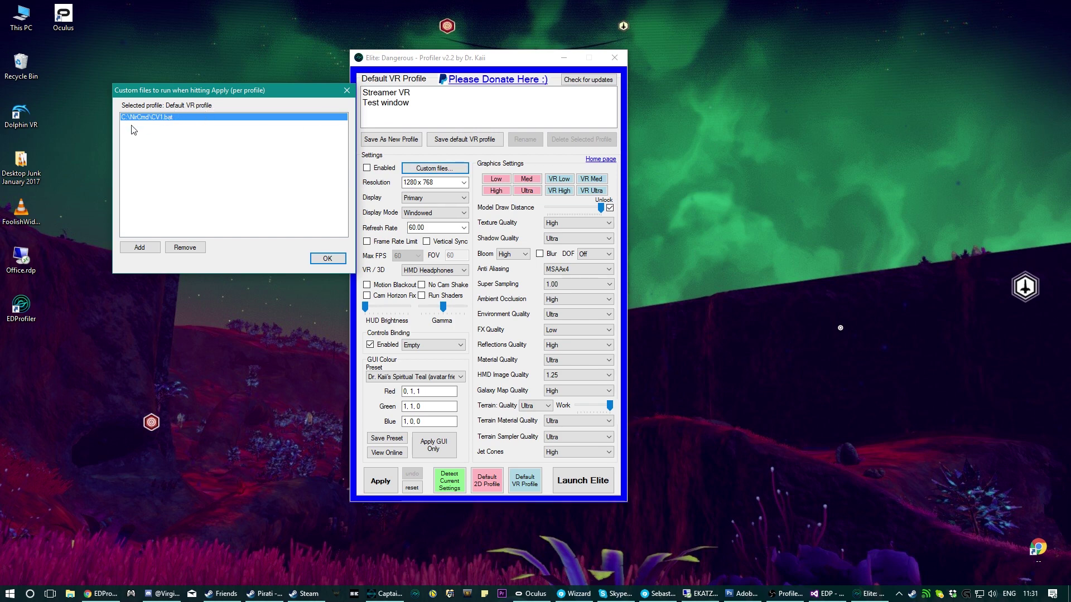
pyautogui.click(346, 90)
# Remove C:\NirCmd\Speakers.bat from the custom files of the Streamer VR profile
pyautogui.click(385, 92)
pyautogui.click(434, 167)
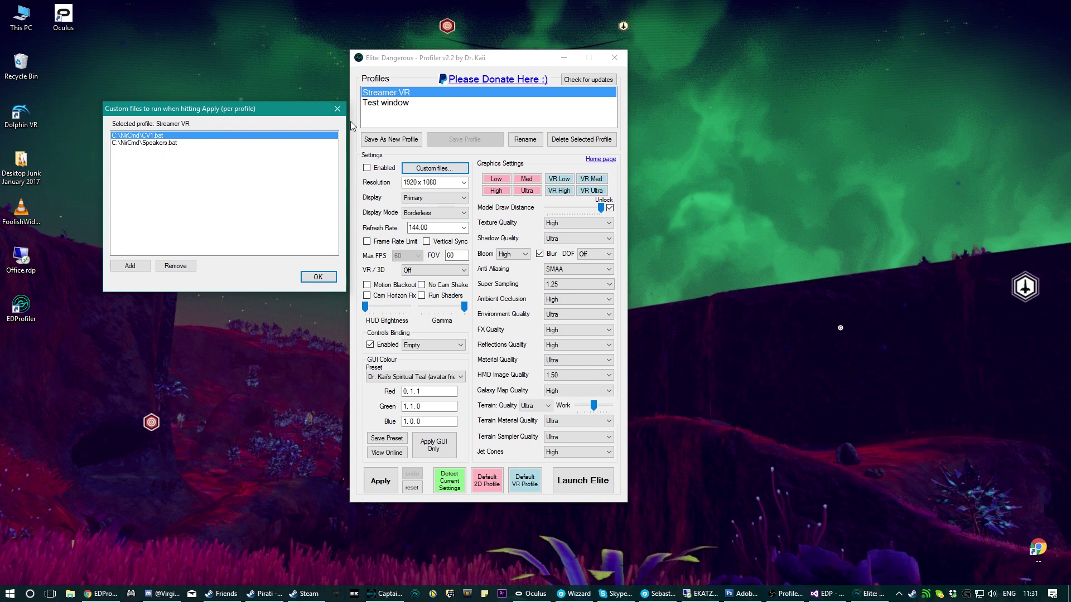
pyautogui.click(130, 266)
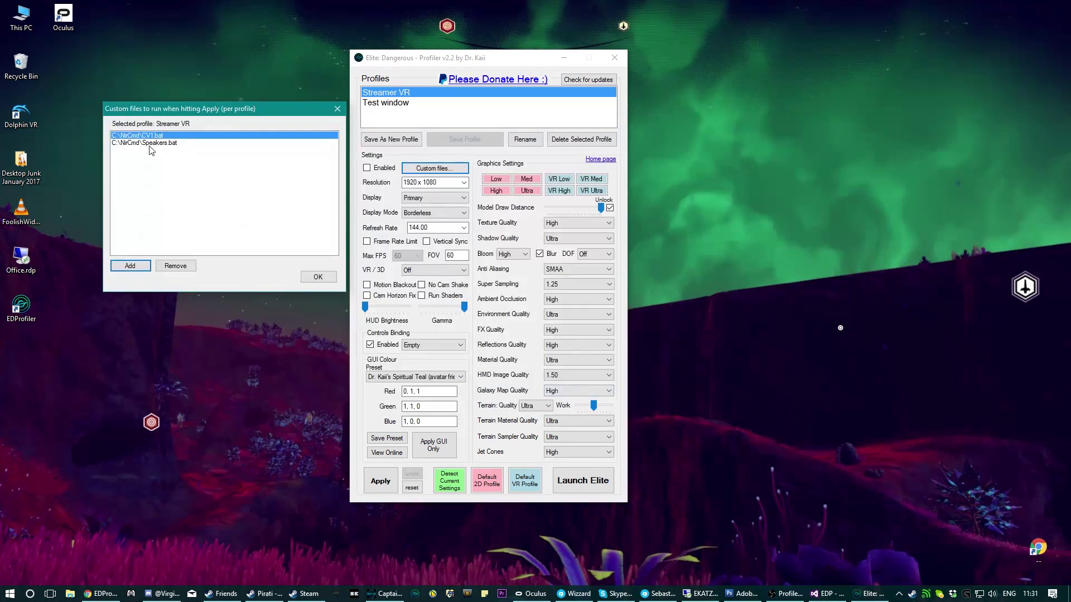
pyautogui.click(151, 142)
pyautogui.click(183, 267)
pyautogui.click(310, 278)
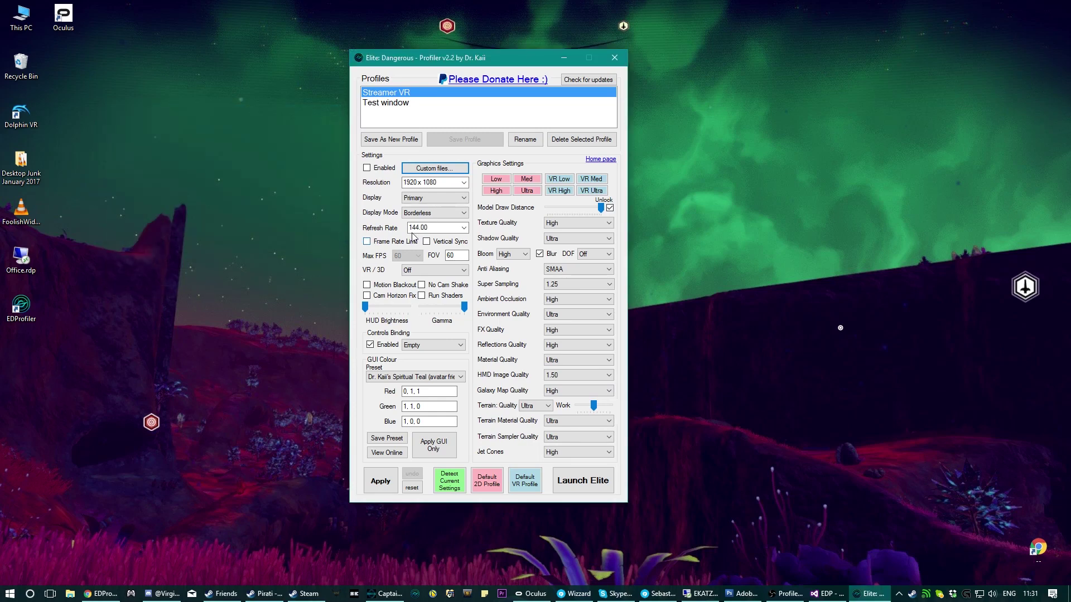
# Enable the custom files for the Streamer VR profile and apply its settings
pyautogui.click(366, 169)
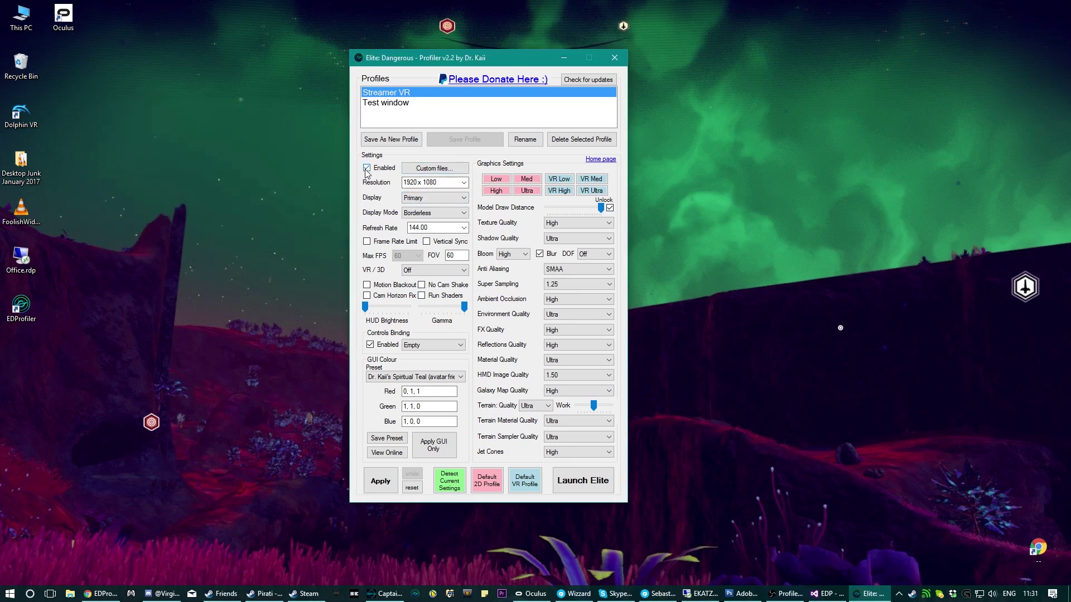
pyautogui.click(380, 481)
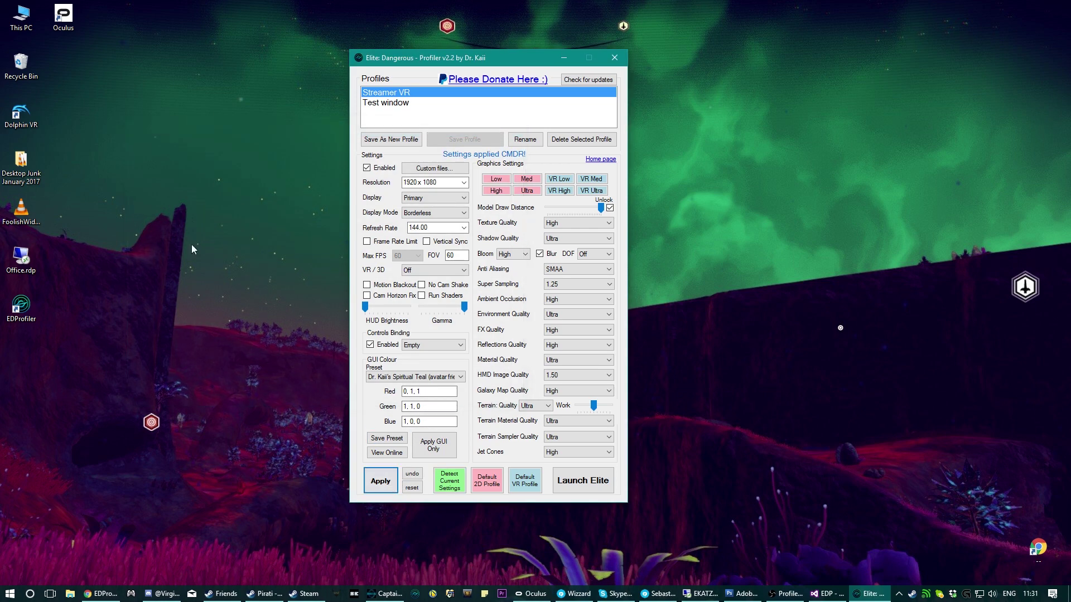
# Review the custom files assigned to the Streamer VR profile and close the list
pyautogui.click(431, 169)
pyautogui.click(334, 307)
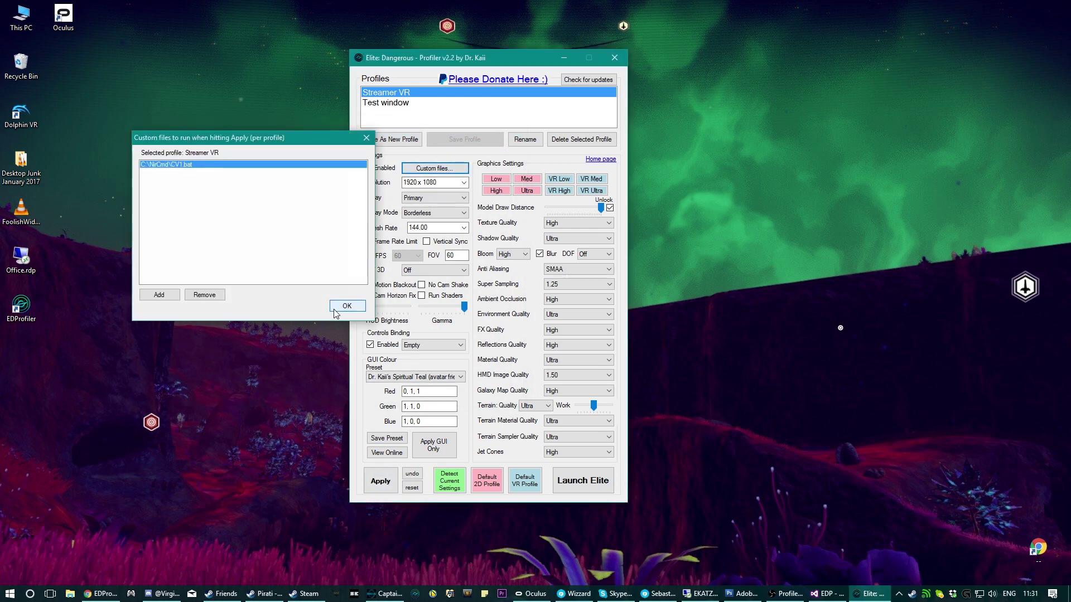
pyautogui.click(435, 168)
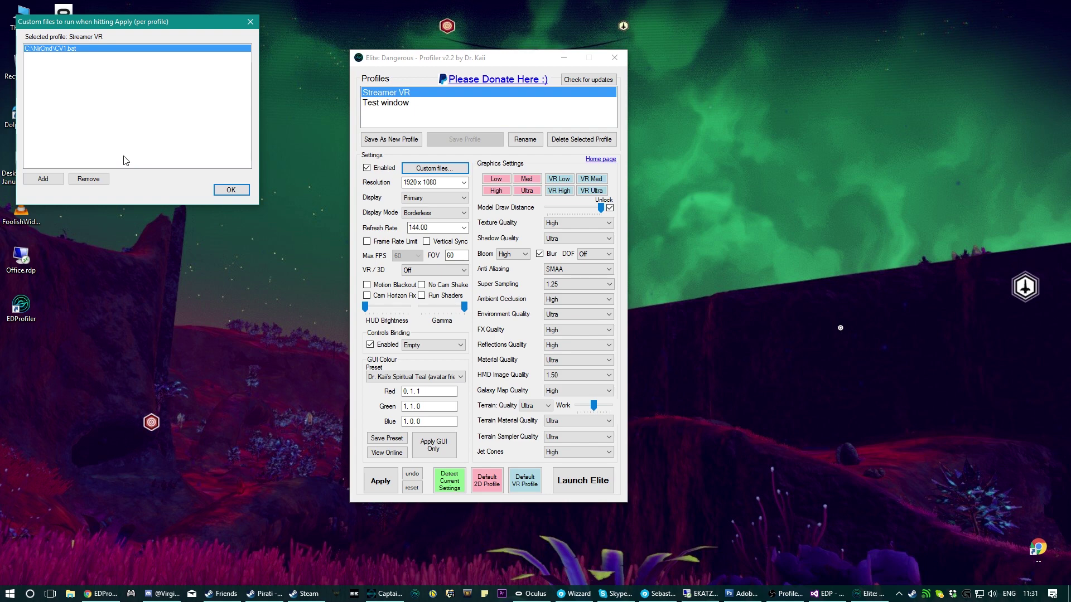
pyautogui.moveTo(67, 21); pyautogui.dragTo(142, 125)
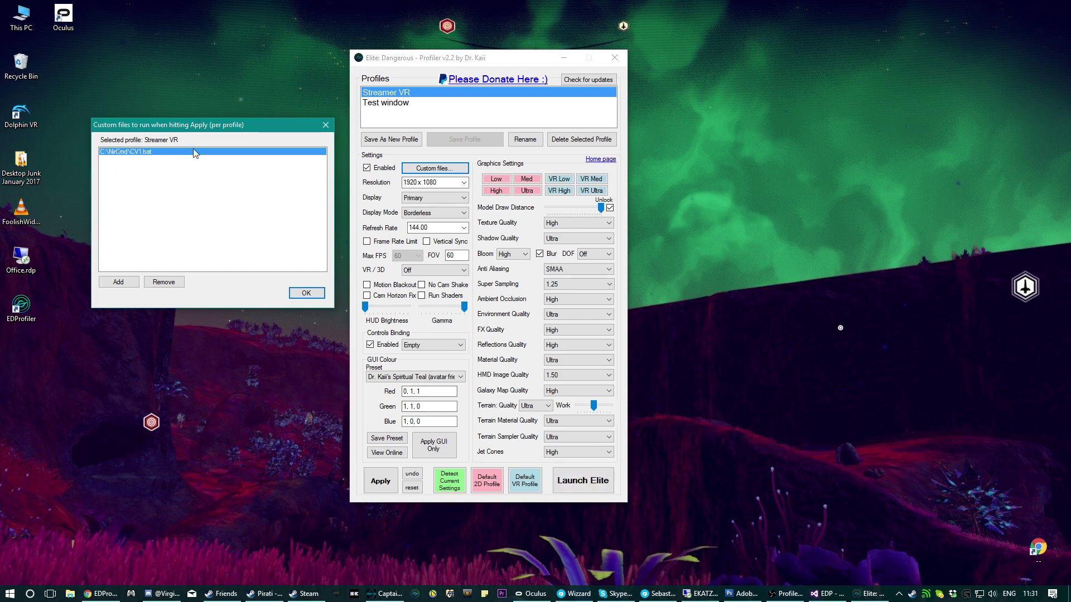
pyautogui.click(292, 294)
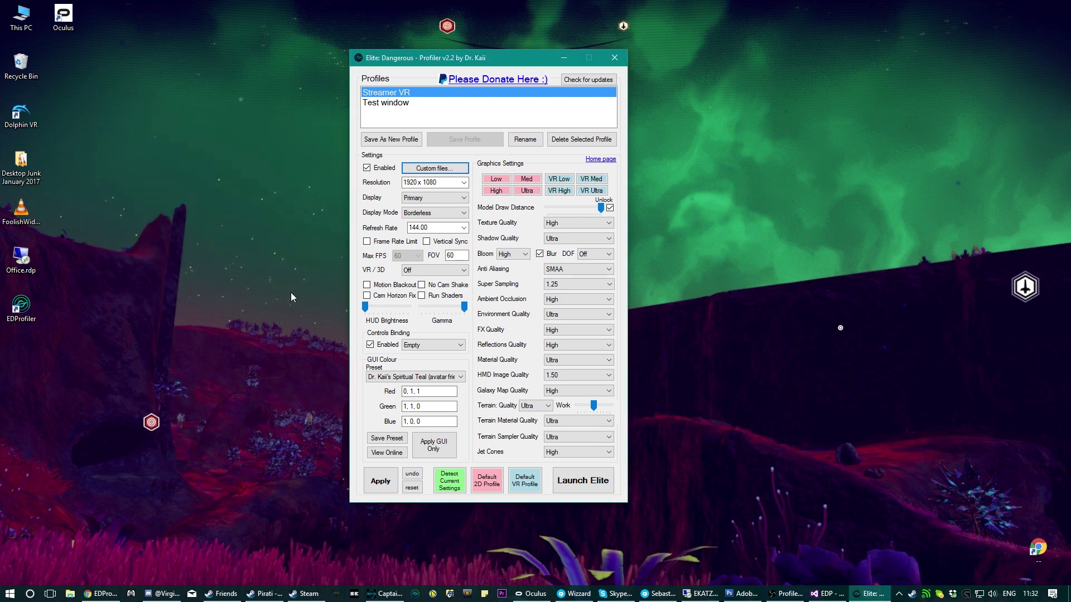
# Try out the Model Draw Distance slider with its range locked and unlocked, returning it to its original setting
pyautogui.moveTo(601, 208); pyautogui.dragTo(593, 211)
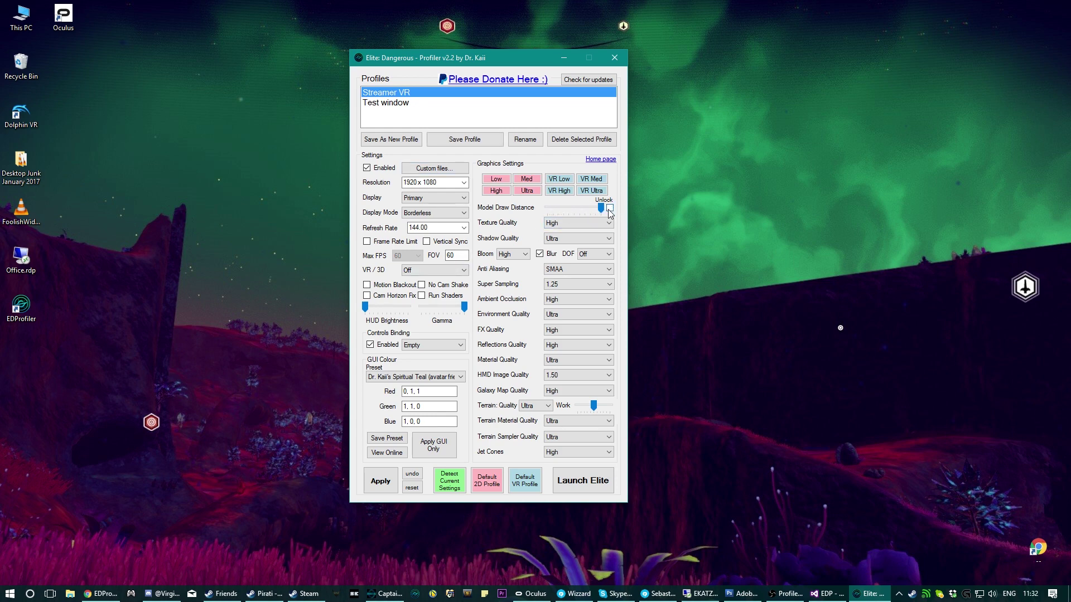
pyautogui.moveTo(580, 210)
pyautogui.mouseDown()
pyautogui.moveTo(569, 210)
pyautogui.moveTo(598, 210)
pyautogui.moveTo(534, 212)
pyautogui.moveTo(536, 221)
pyautogui.mouseUp()
pyautogui.click(609, 208)
pyautogui.moveTo(609, 215); pyautogui.dragTo(602, 212)
pyautogui.click(577, 83)
# Look through the available GUI colour presets, including the NO2O ones, and keep the Spiritual Teal (avatar friendly) preset
pyautogui.click(427, 381)
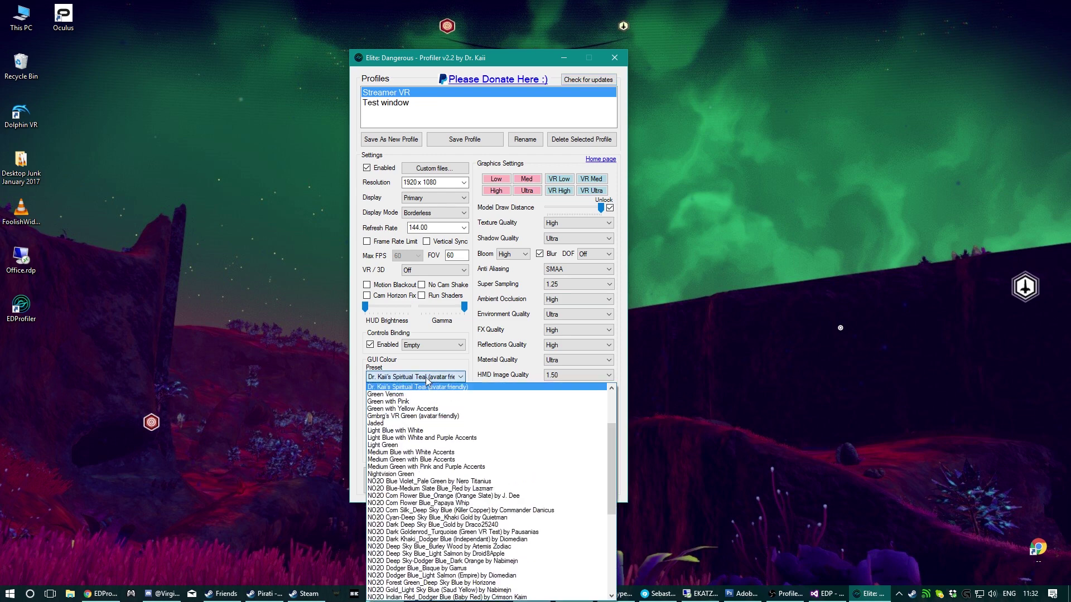
pyautogui.scroll(-5, 491, 491)
pyautogui.scroll(5, 556, 535)
pyautogui.scroll(4, 556, 534)
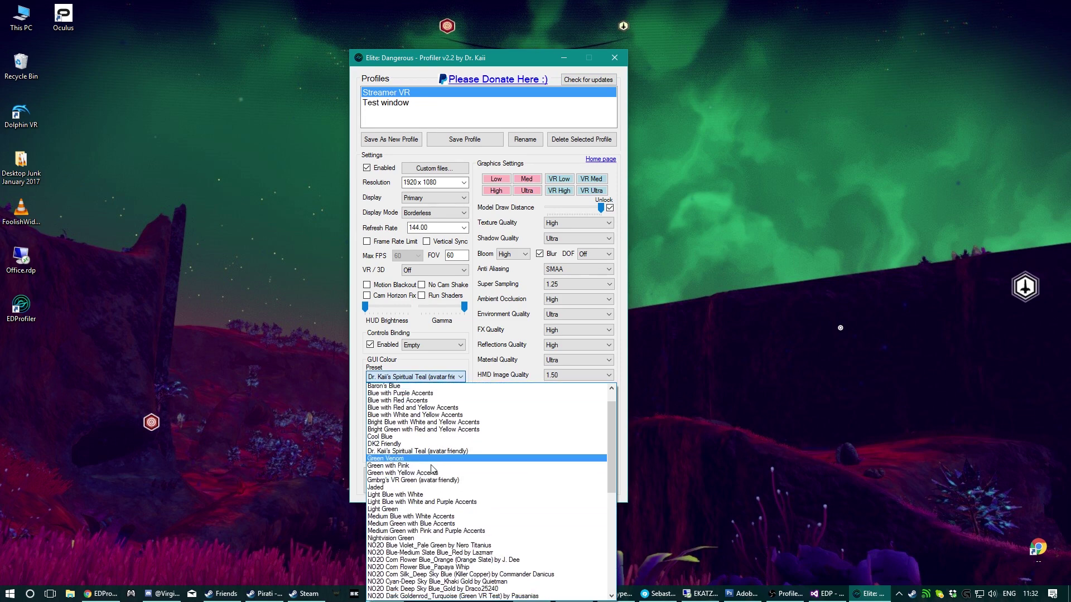
pyautogui.scroll(-10, 427, 438)
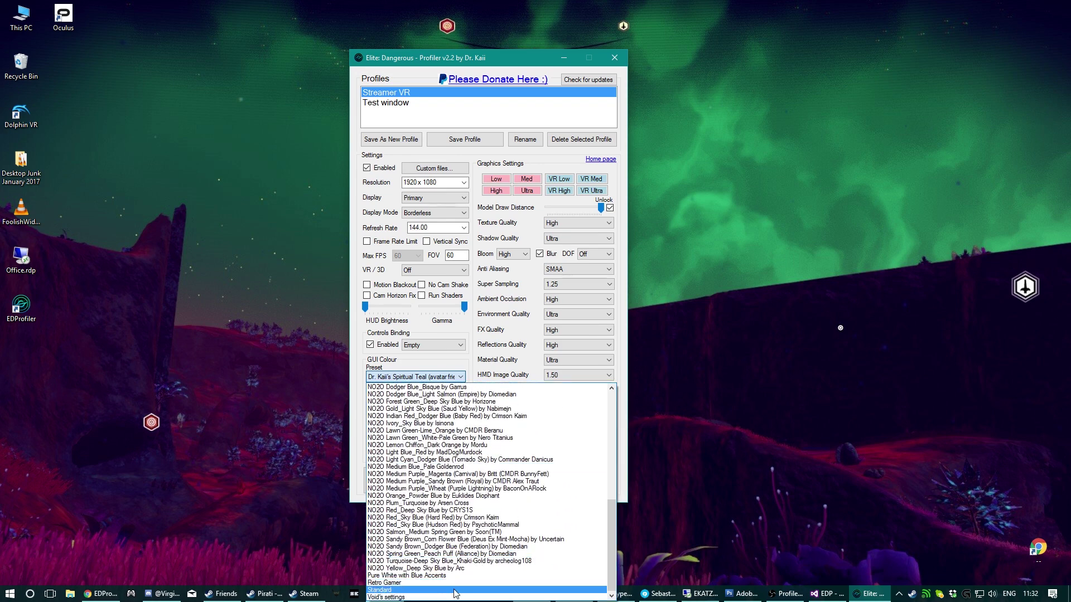
pyautogui.scroll(4, 447, 563)
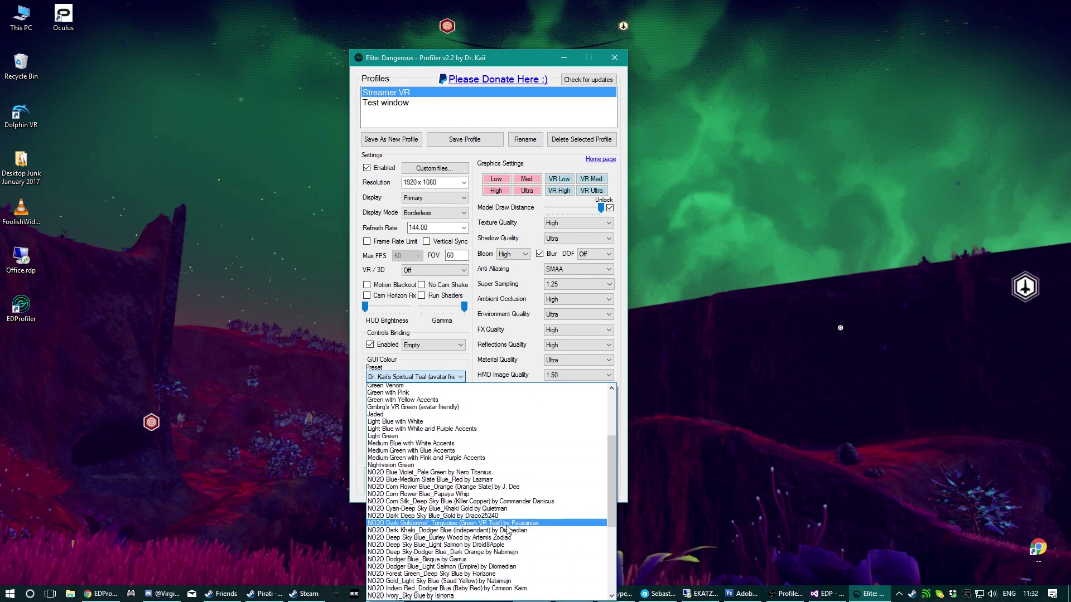
pyautogui.scroll(3, 438, 539)
pyautogui.scroll(-5, 441, 538)
pyautogui.scroll(9, 440, 537)
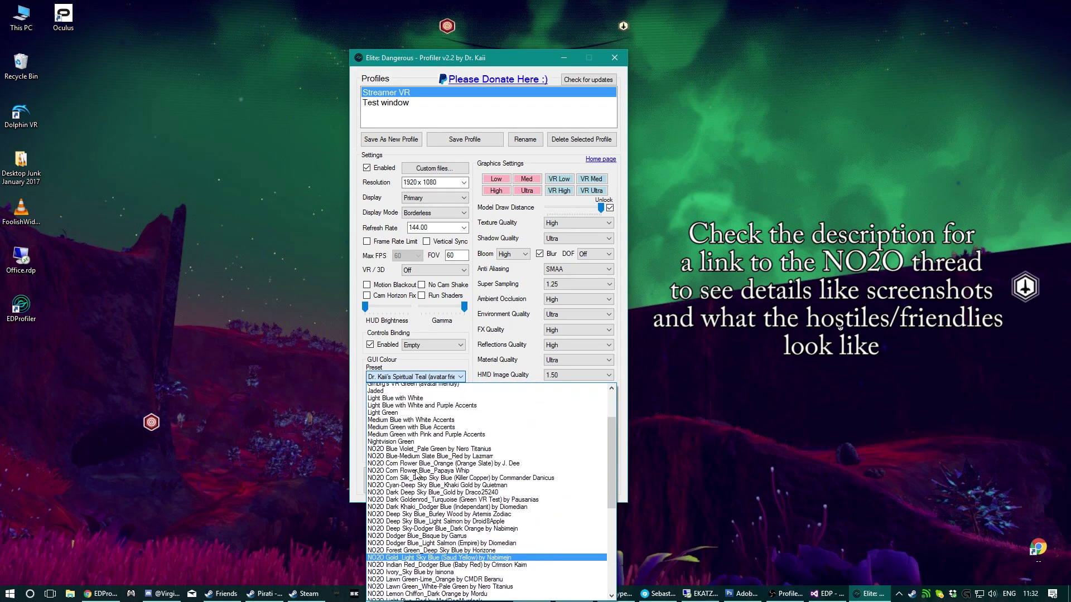
pyautogui.scroll(-5, 440, 552)
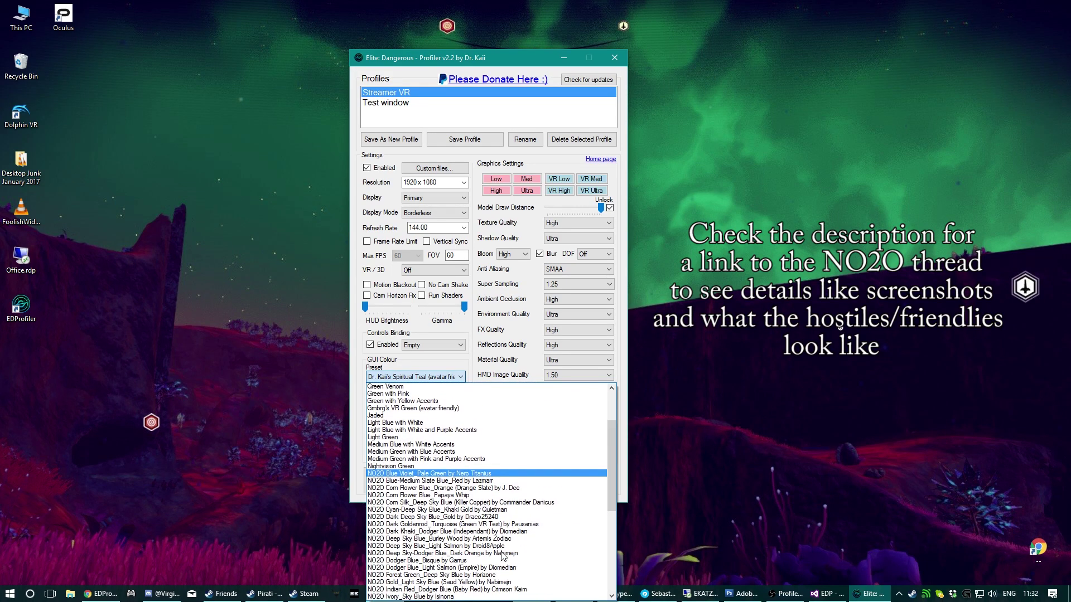
pyautogui.scroll(6, 432, 502)
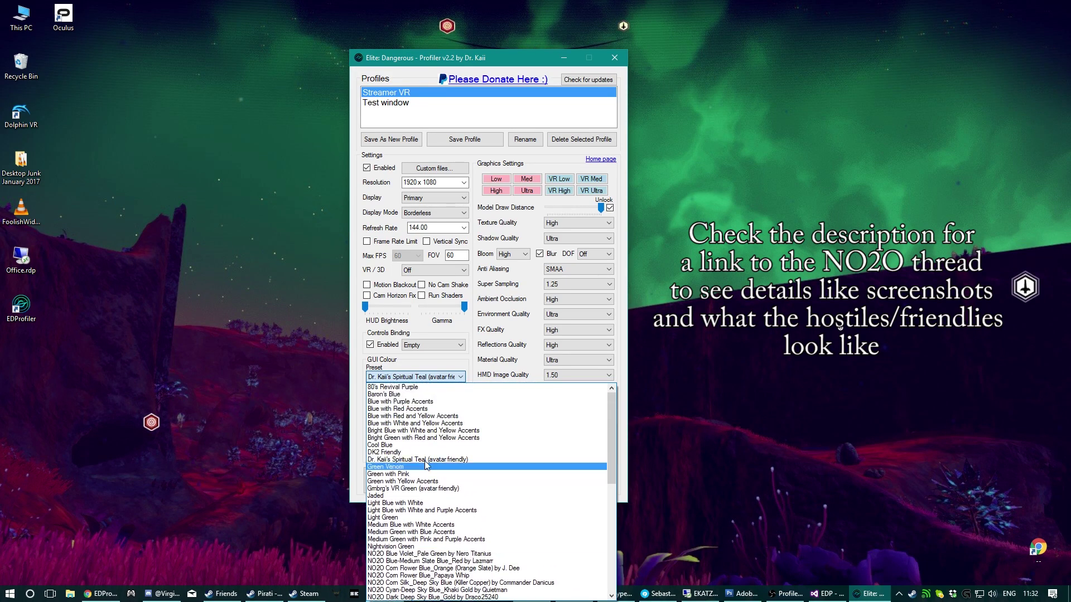
pyautogui.click(461, 462)
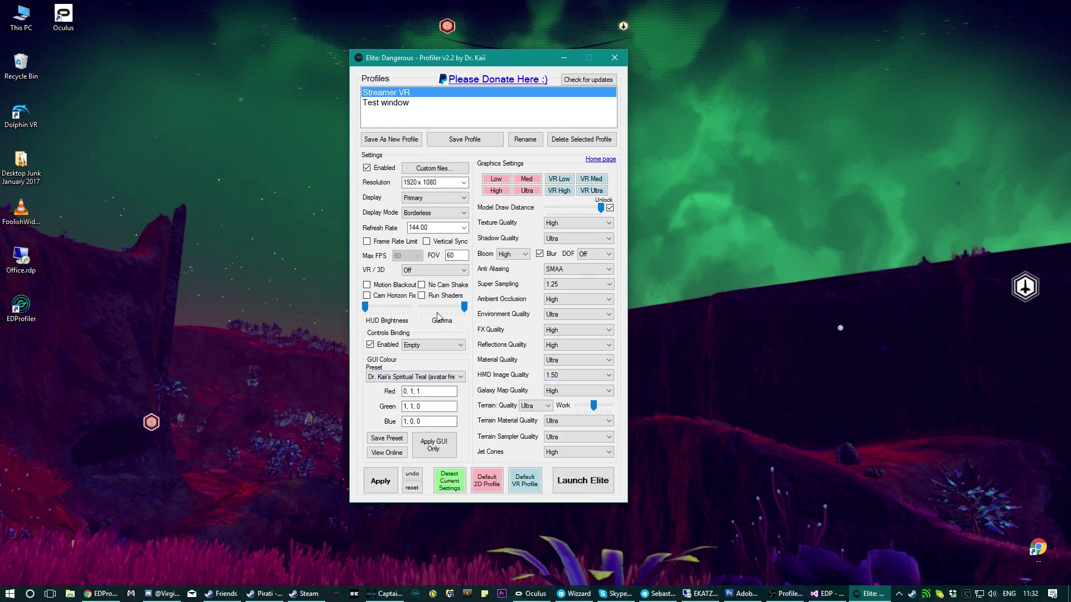
# View the available controls binding presets and try out the Gamma and HUD Brightness sliders, restoring their original positions
pyautogui.click(412, 346)
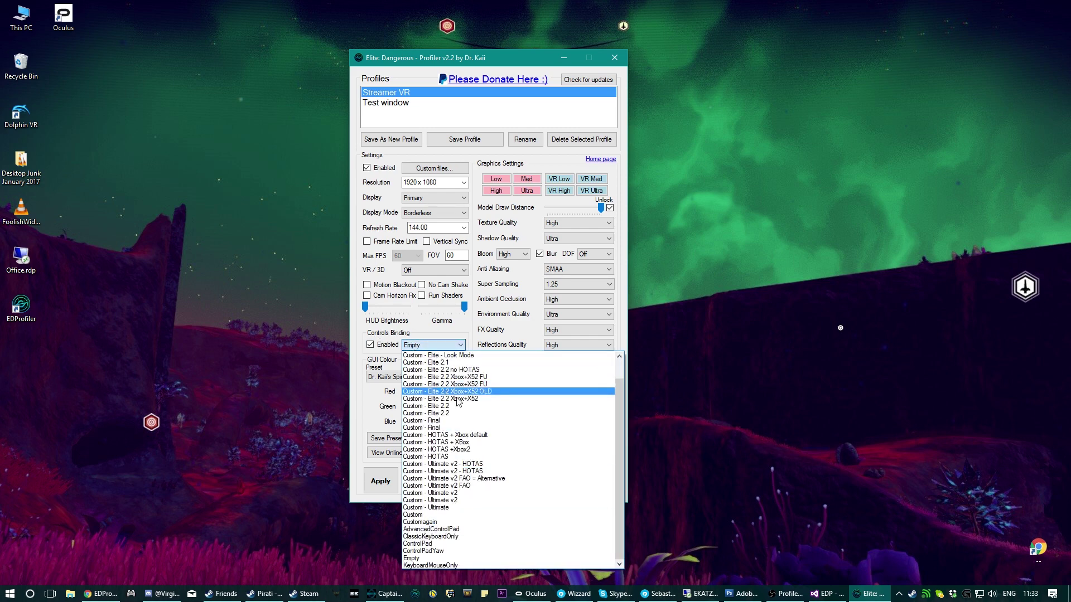
pyautogui.click(428, 344)
pyautogui.moveTo(464, 307); pyautogui.dragTo(419, 309)
pyautogui.click(429, 308)
pyautogui.click(395, 308)
pyautogui.moveTo(408, 307); pyautogui.dragTo(365, 308)
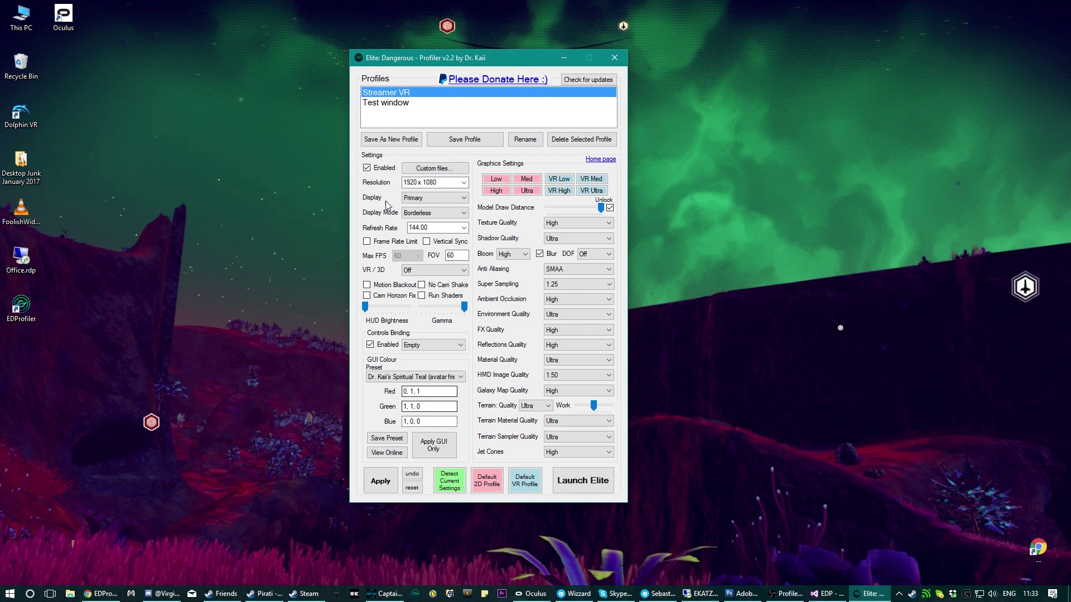
pyautogui.doubleClick(451, 255)
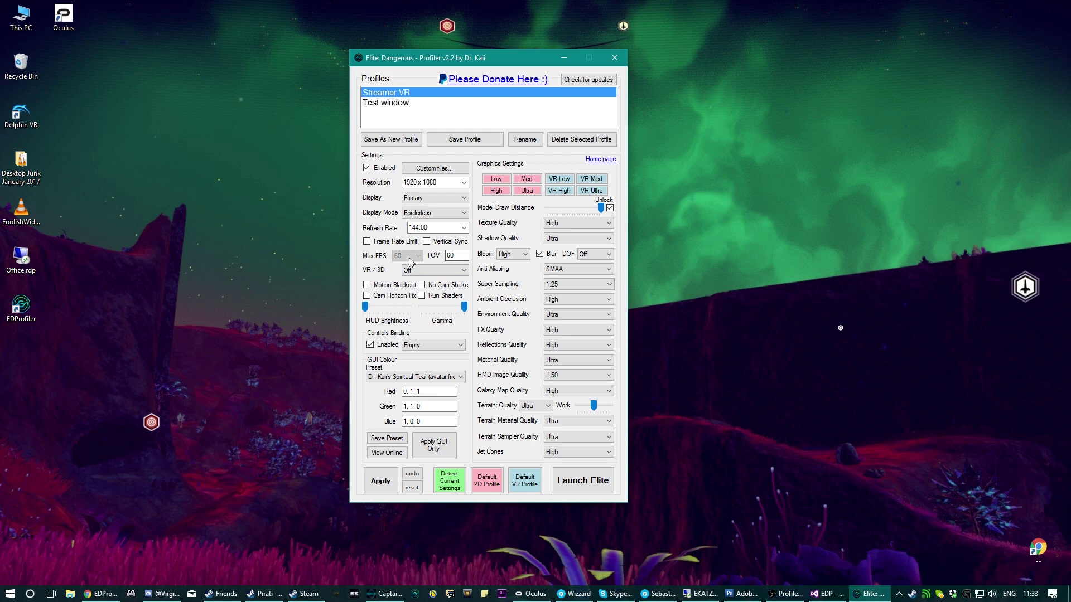
pyautogui.click(457, 257)
# Shrink the profiler window to try scrolling through its settings, and expand it back to full height
pyautogui.moveTo(459, 503); pyautogui.dragTo(524, 245)
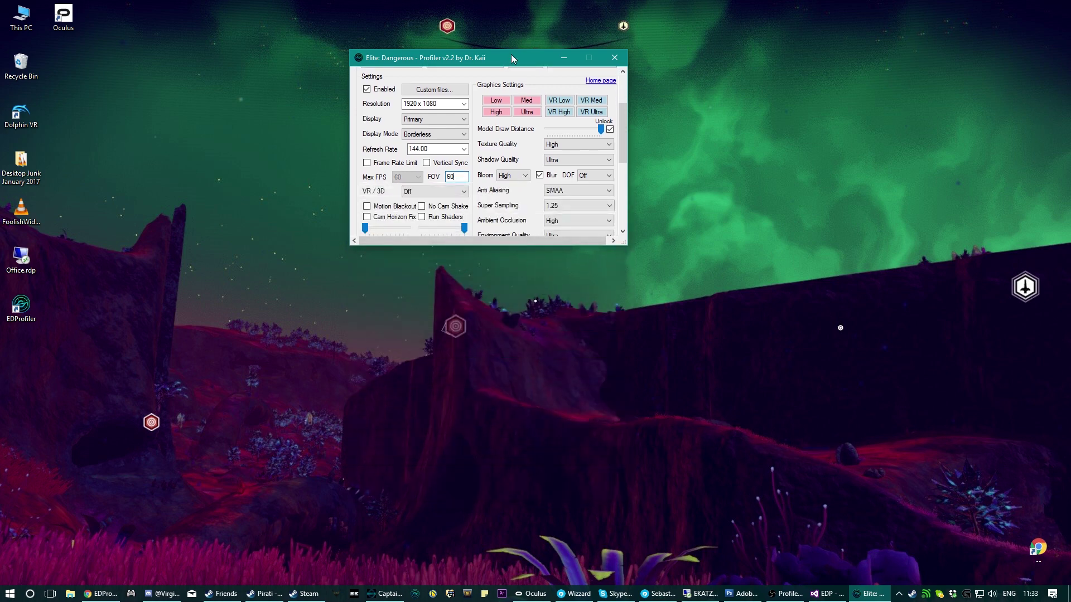
pyautogui.moveTo(514, 50); pyautogui.dragTo(512, 37)
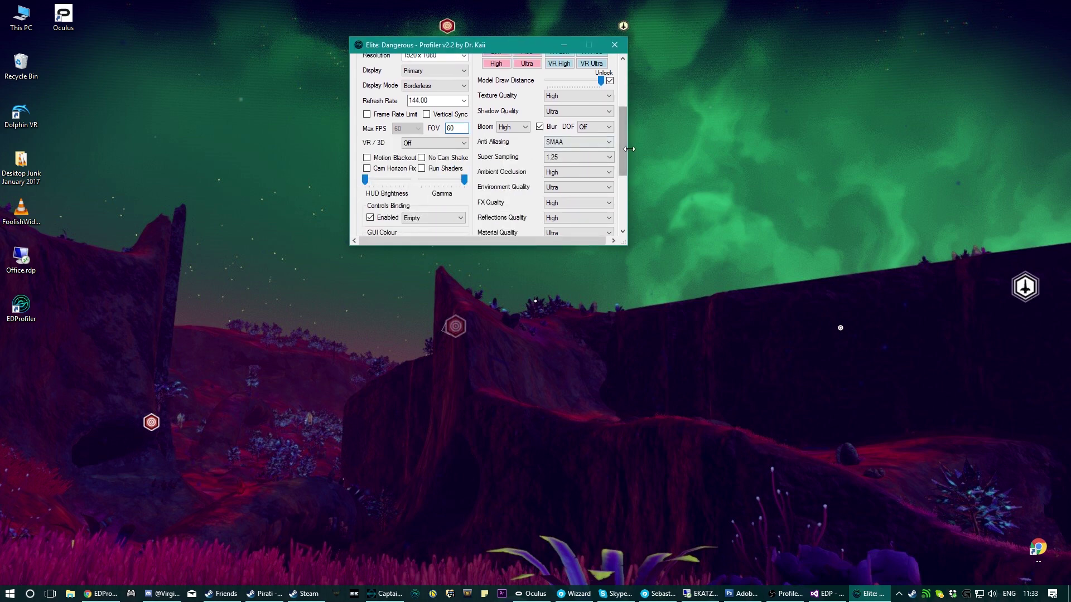
pyautogui.moveTo(623, 156); pyautogui.dragTo(627, 161)
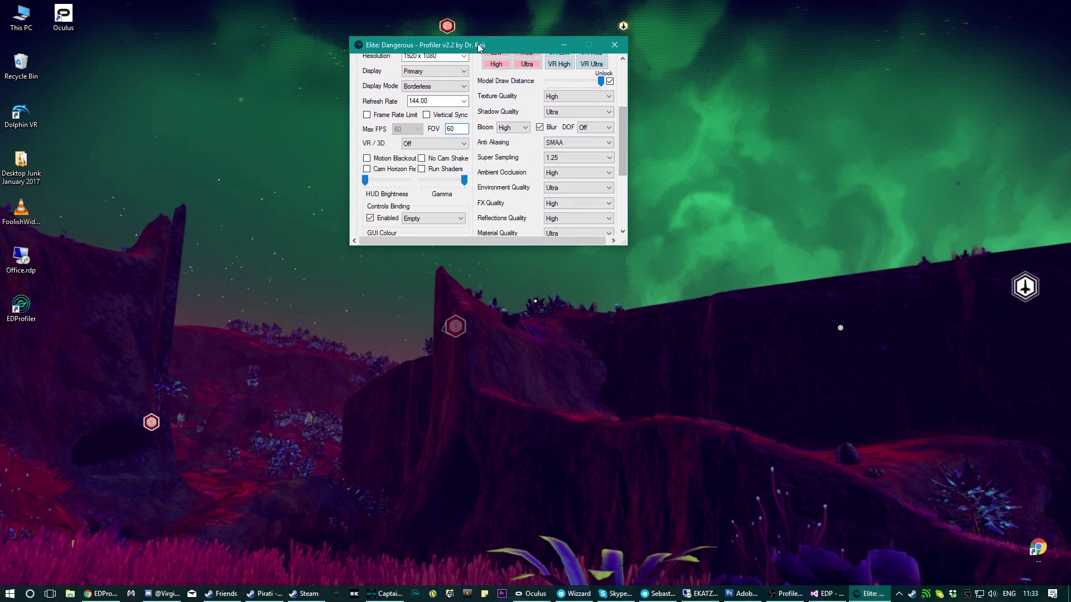
pyautogui.moveTo(480, 47); pyautogui.dragTo(181, 56)
pyautogui.moveTo(327, 150)
pyautogui.mouseDown()
pyautogui.moveTo(319, 71)
pyautogui.moveTo(319, 146)
pyautogui.mouseUp()
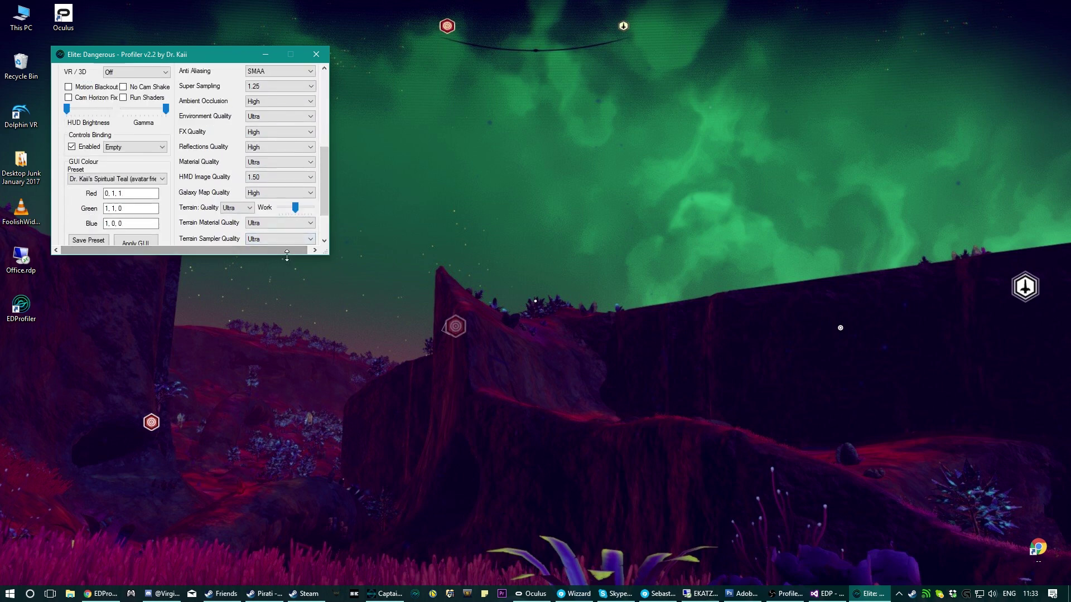
pyautogui.moveTo(284, 257); pyautogui.dragTo(283, 499)
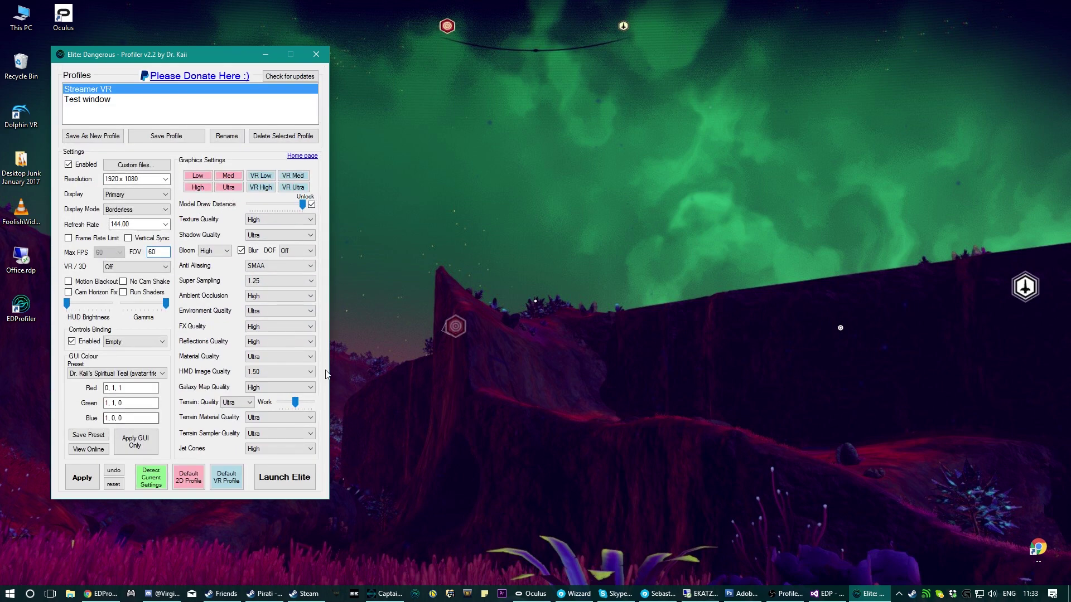
# Move the profiler window back towards the middle of the desktop
pyautogui.click(201, 46)
pyautogui.moveTo(201, 50); pyautogui.dragTo(424, 91)
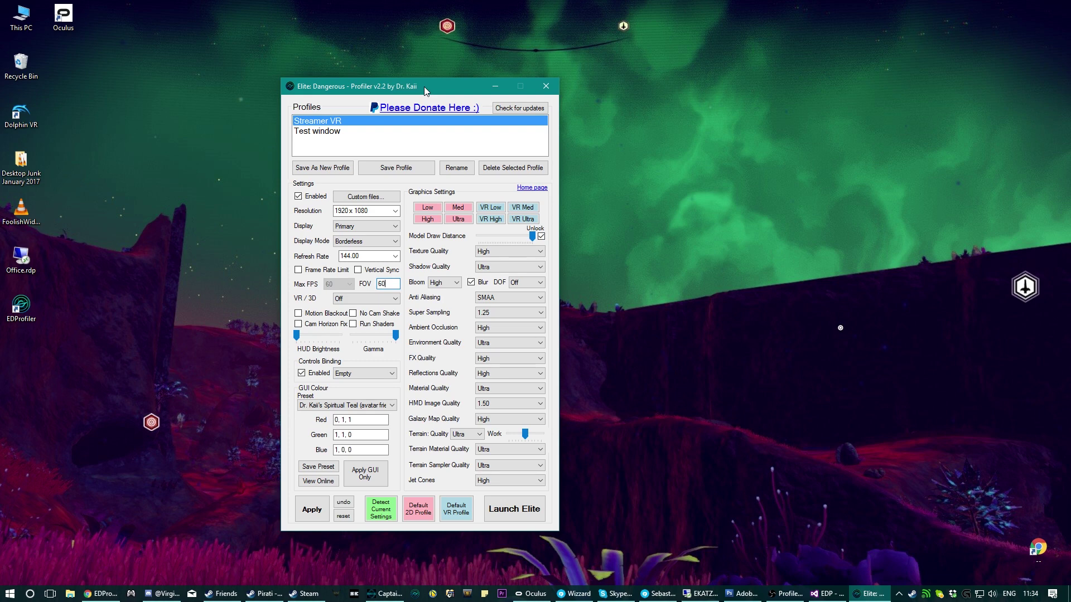
pyautogui.moveTo(425, 90)
pyautogui.mouseDown()
pyautogui.moveTo(509, 91)
pyautogui.moveTo(216, 78)
pyautogui.moveTo(445, 77)
pyautogui.moveTo(410, 77)
pyautogui.mouseUp()
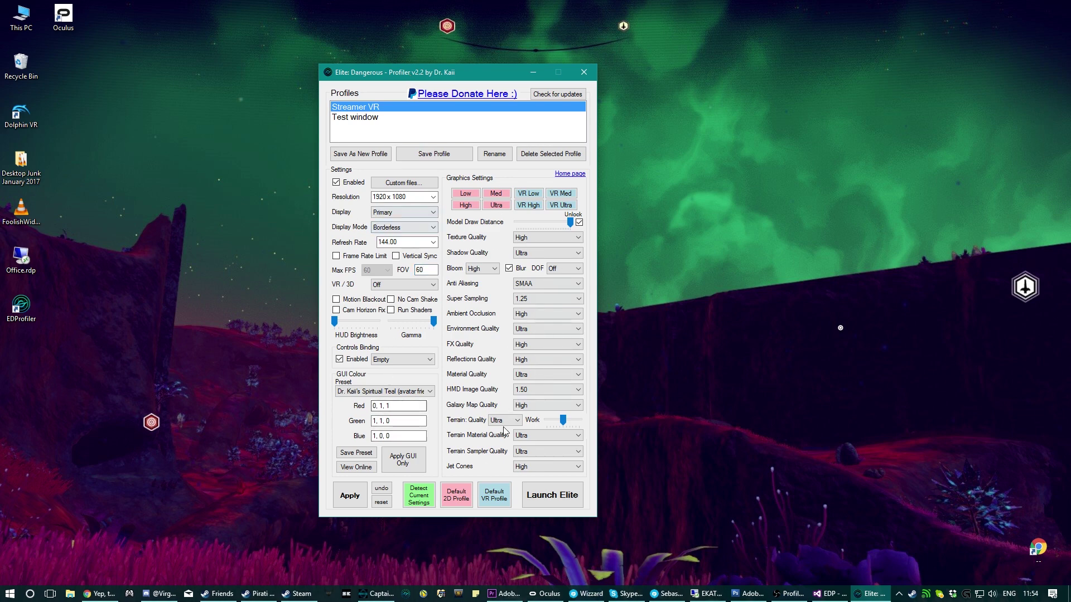
# View the available HMD Image Quality values and close the list without changing the setting
pyautogui.click(544, 390)
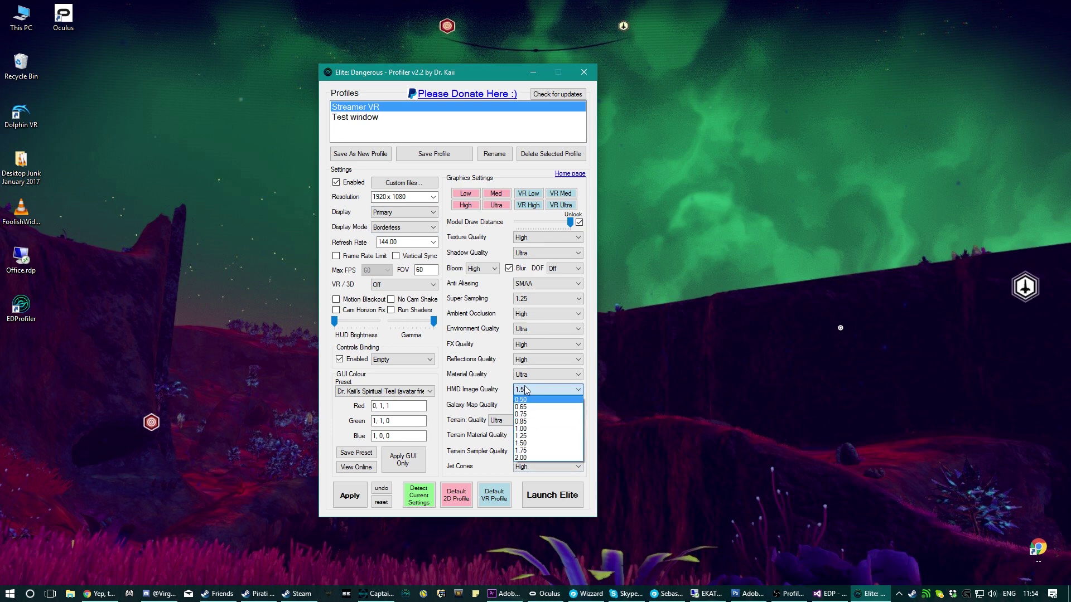
pyautogui.click(483, 393)
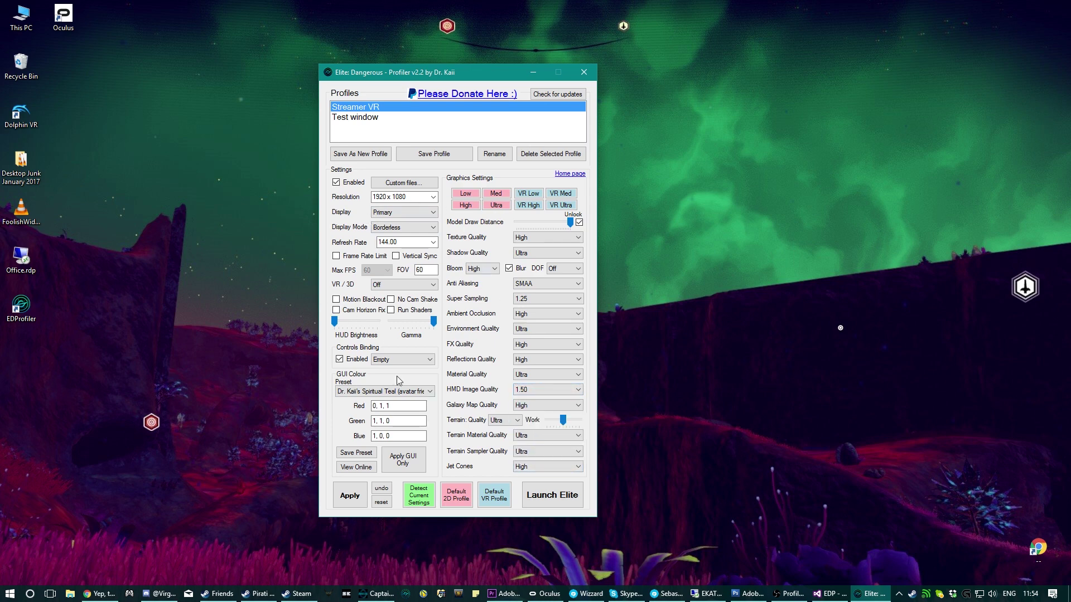